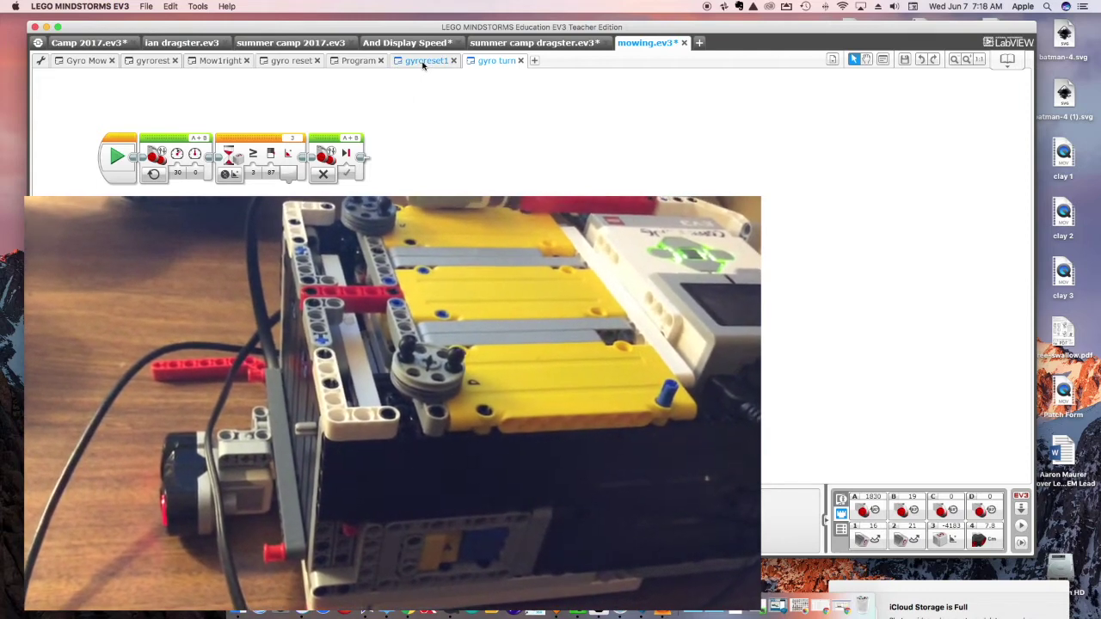
Switch to the gyroreset1 program with its three gyro sensor blocks.
left_click(423, 62)
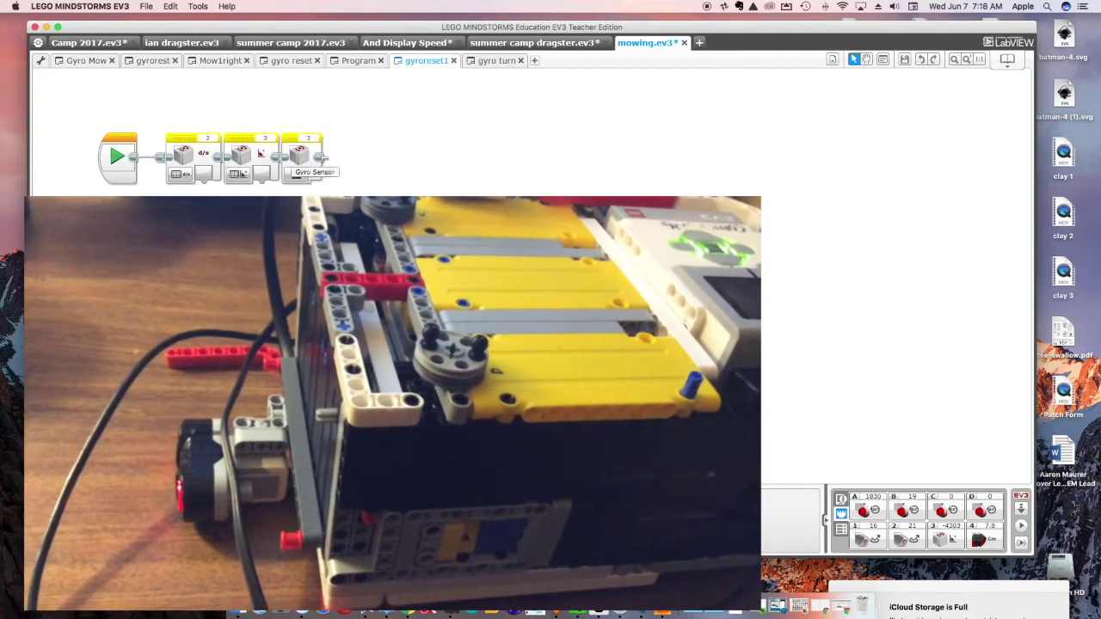